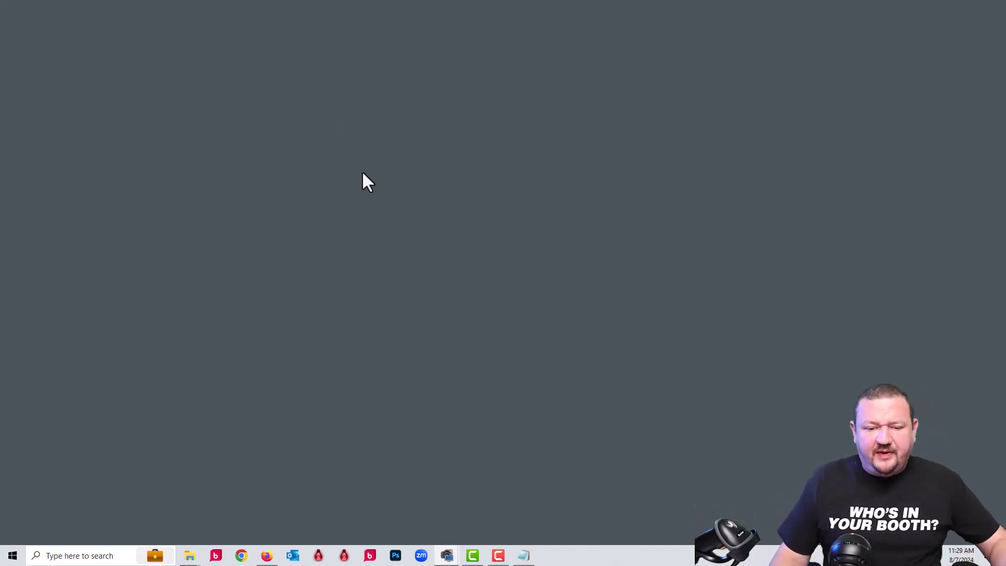
{"action": "left_click", "coordinate": [524, 557]}
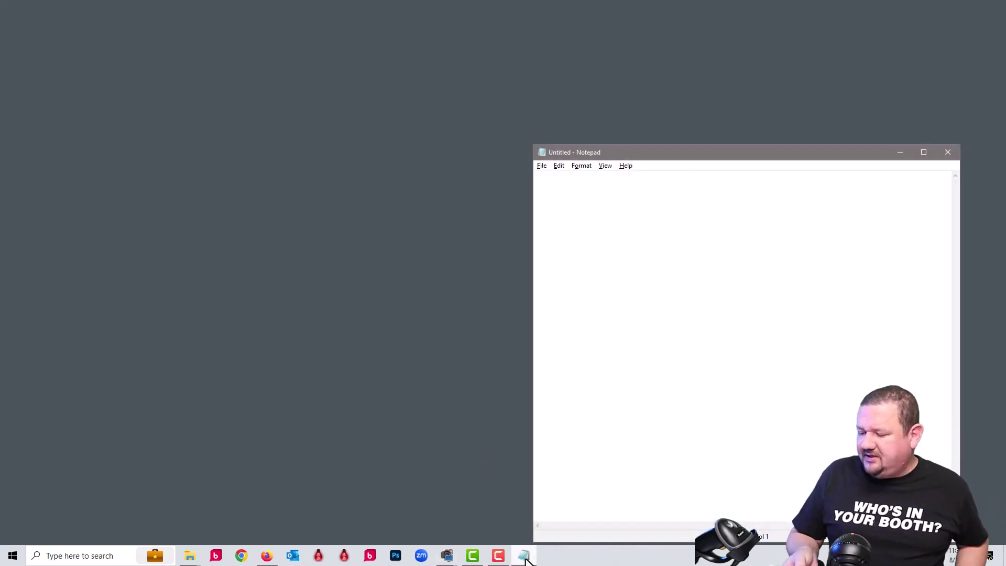
{"action": "type", "text": "https://wise.gallery/"}
{"action": "key", "text": "Return"}
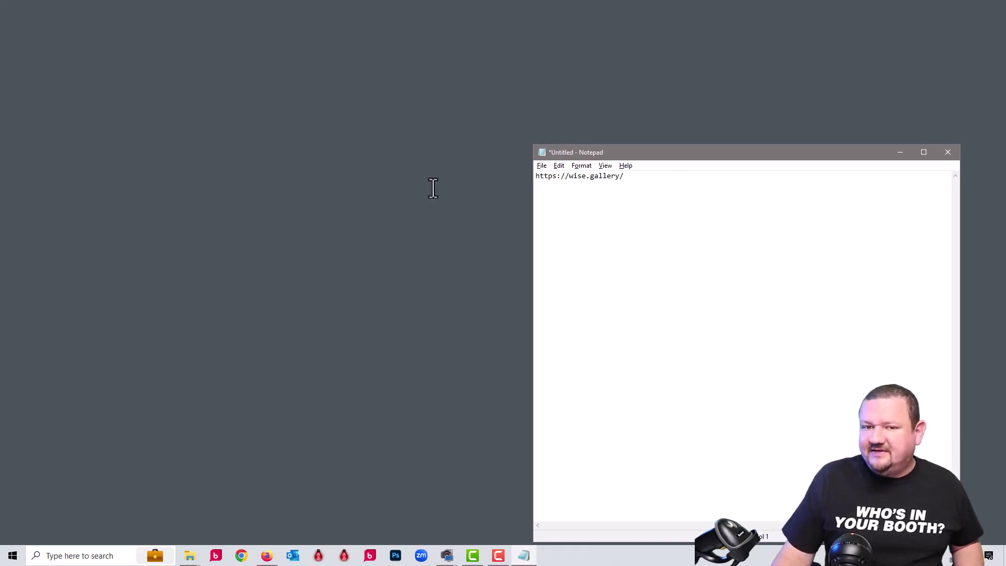
{"action": "left_click_drag", "start_coordinate": [651, 177], "coordinate": [490, 153]}
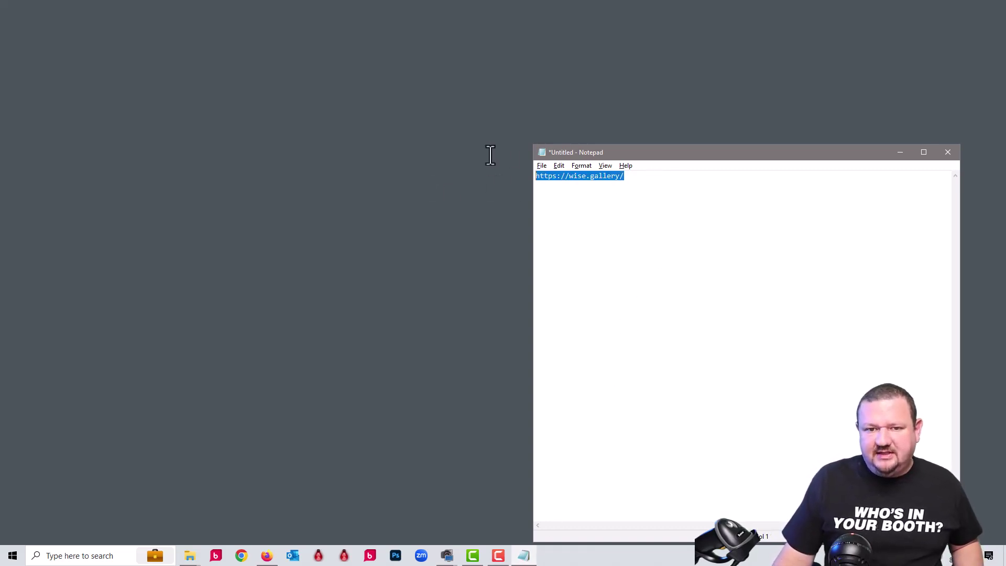
{"action": "left_click", "coordinate": [950, 153]}
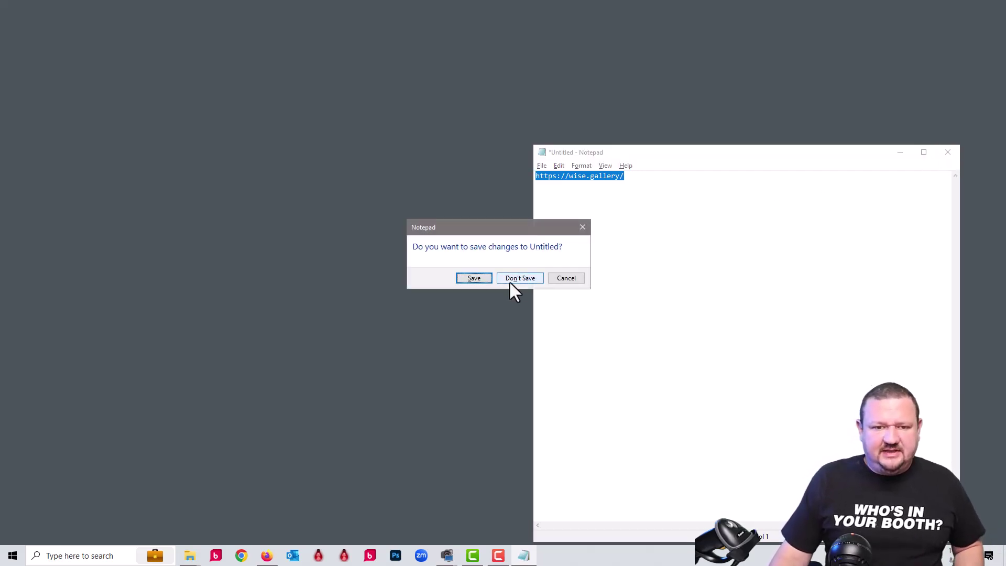
{"action": "left_click", "coordinate": [509, 280]}
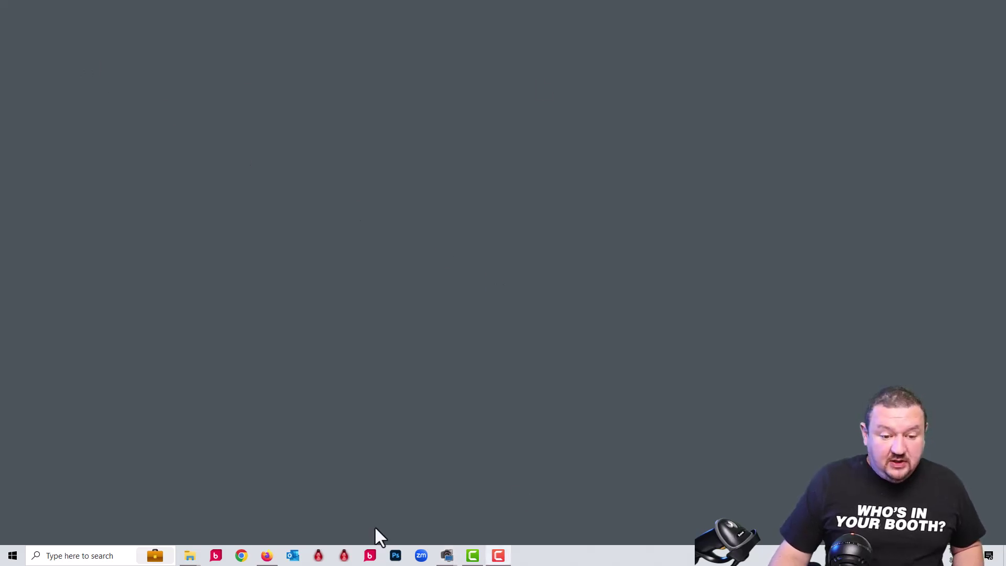
- Launch Darkroom Core 2024 and bring up Application Options > General Settings at the QR Code Scanner entry
{"action": "left_click", "coordinate": [344, 555]}
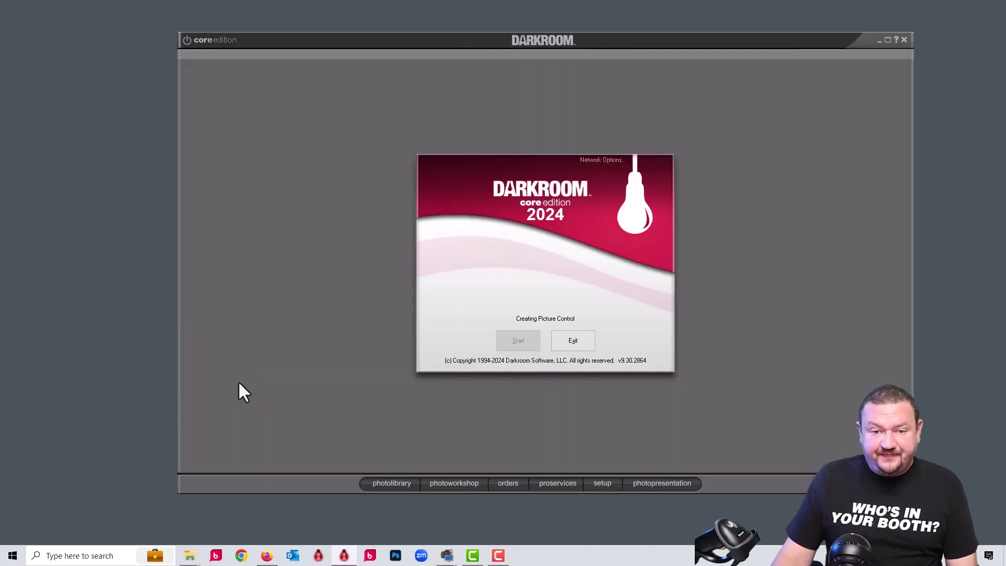
{"action": "left_click", "coordinate": [518, 341]}
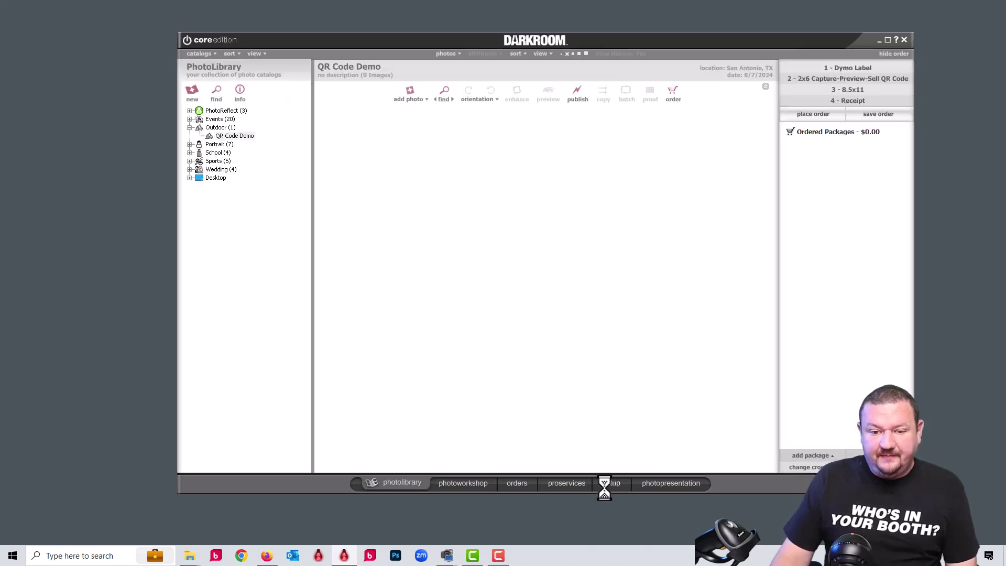
{"action": "left_click", "coordinate": [602, 483]}
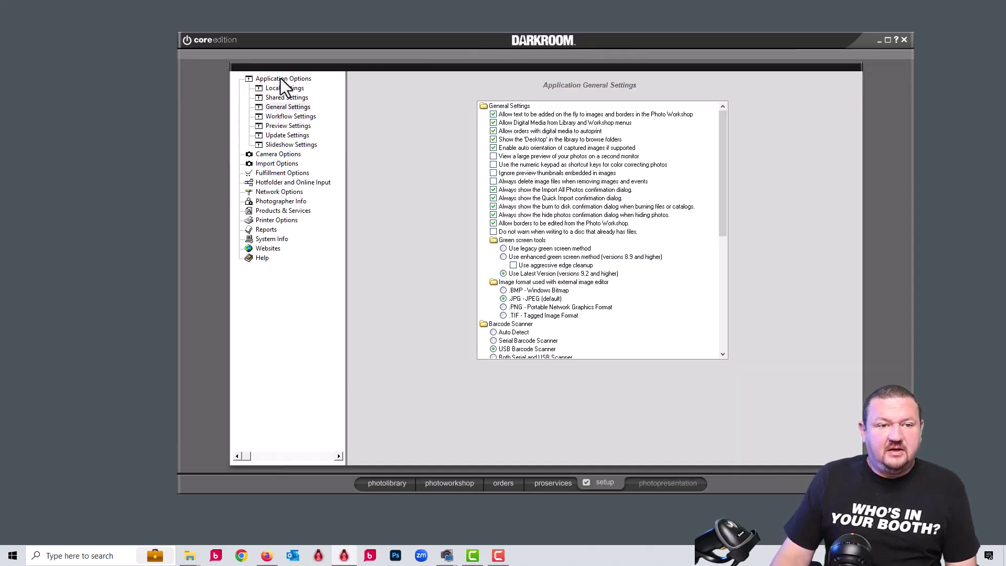
{"action": "left_click", "coordinate": [281, 79]}
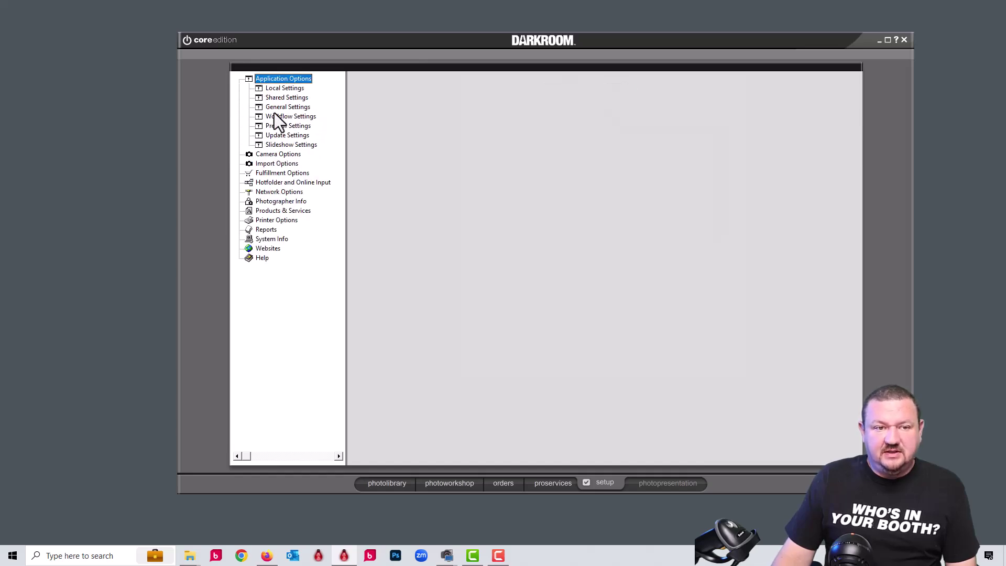
{"action": "left_click", "coordinate": [286, 108]}
{"action": "scroll", "coordinate": [492, 229], "scroll_direction": "down", "scroll_amount": 5}
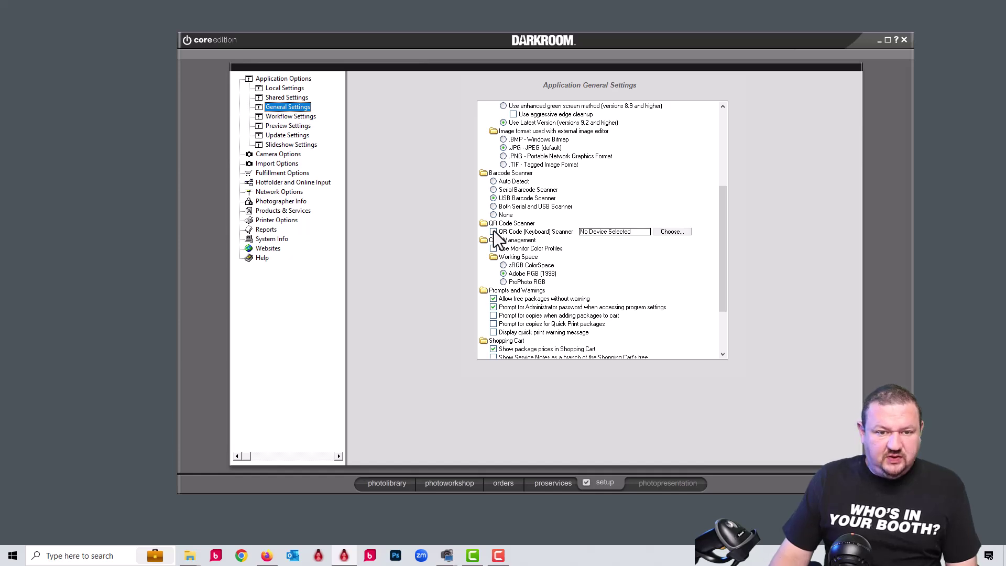
- Enable the QR Code (Keyboard) Scanner and connect it by scanning the setup code
{"action": "left_click", "coordinate": [494, 231]}
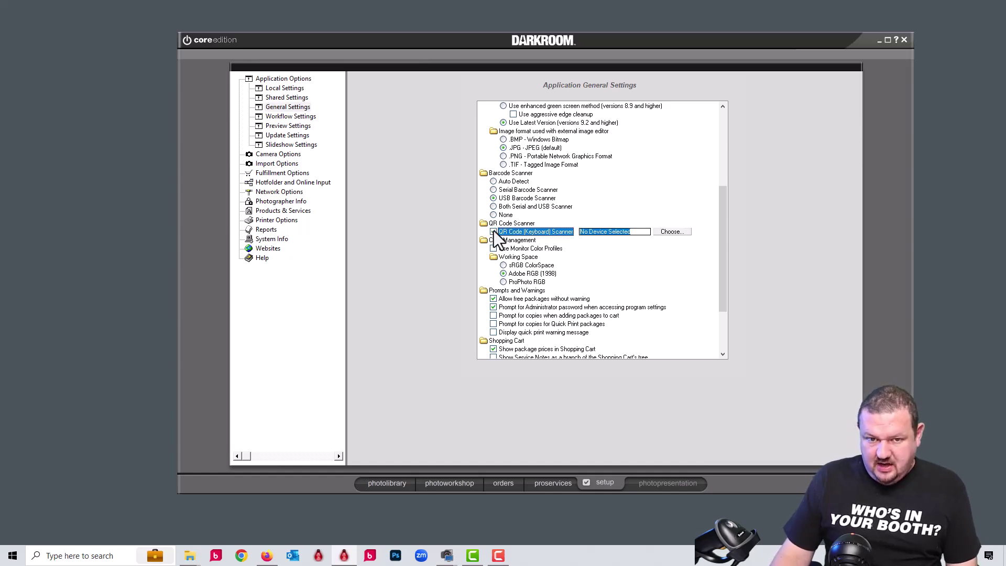
{"action": "left_click", "coordinate": [672, 232]}
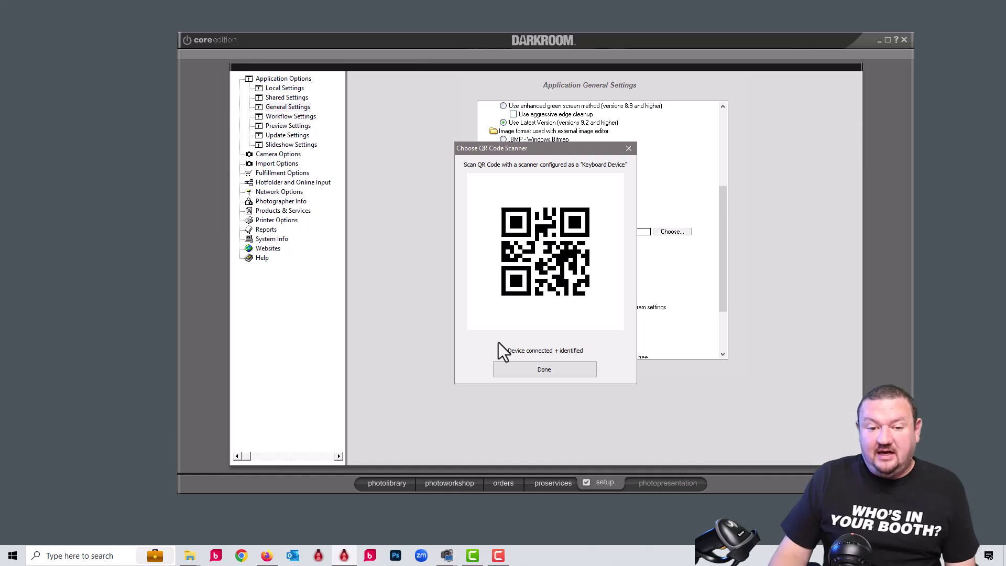
{"action": "left_click", "coordinate": [541, 372]}
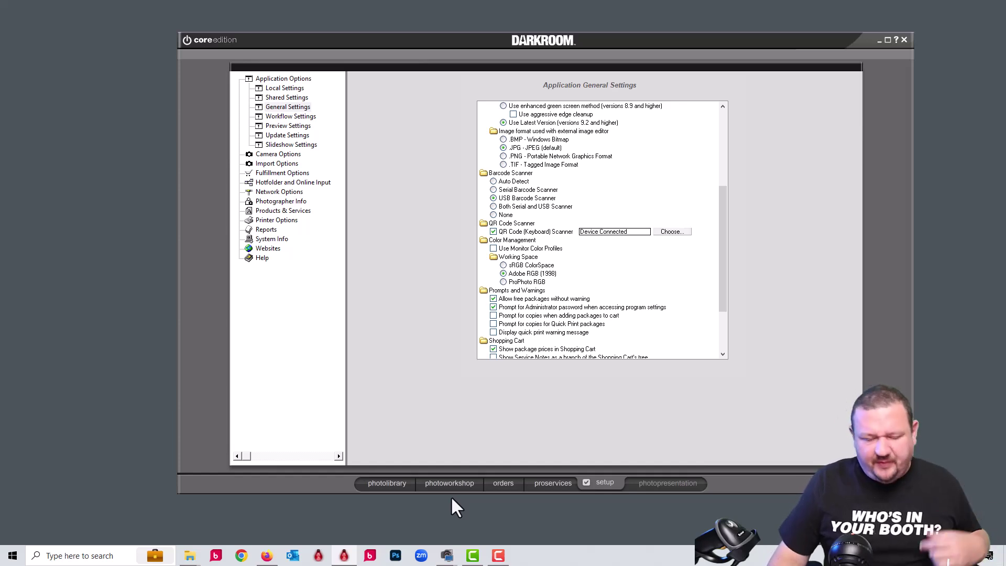
- Switch to the PhotoLibrary's empty QR Code Demo catalog and open the add-photo options
{"action": "left_click", "coordinate": [385, 483]}
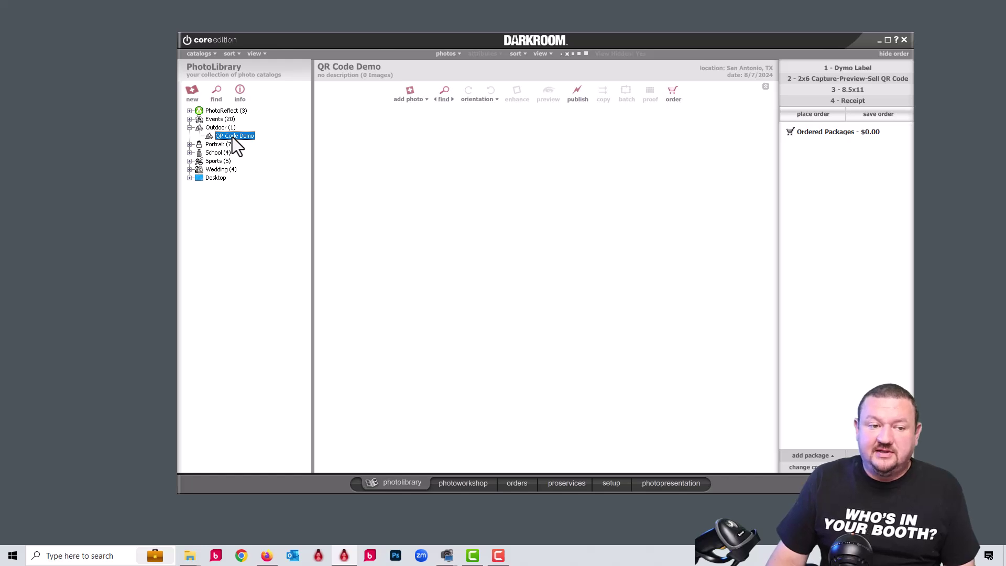
{"action": "left_click", "coordinate": [418, 100]}
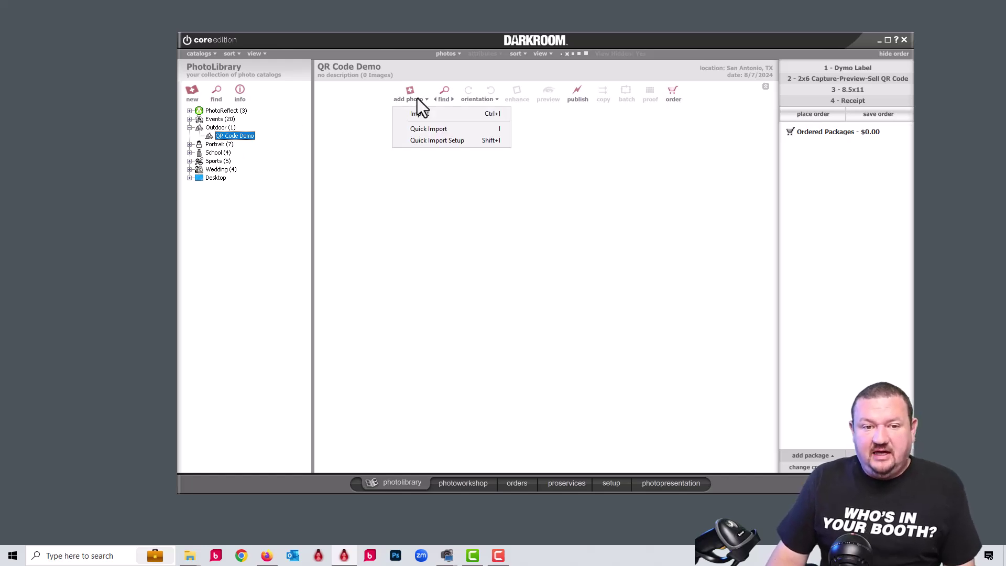
- In Quick Import Setup, scan images for QR codes using 'Create subevent from URL in QR Code'
{"action": "left_click", "coordinate": [412, 141]}
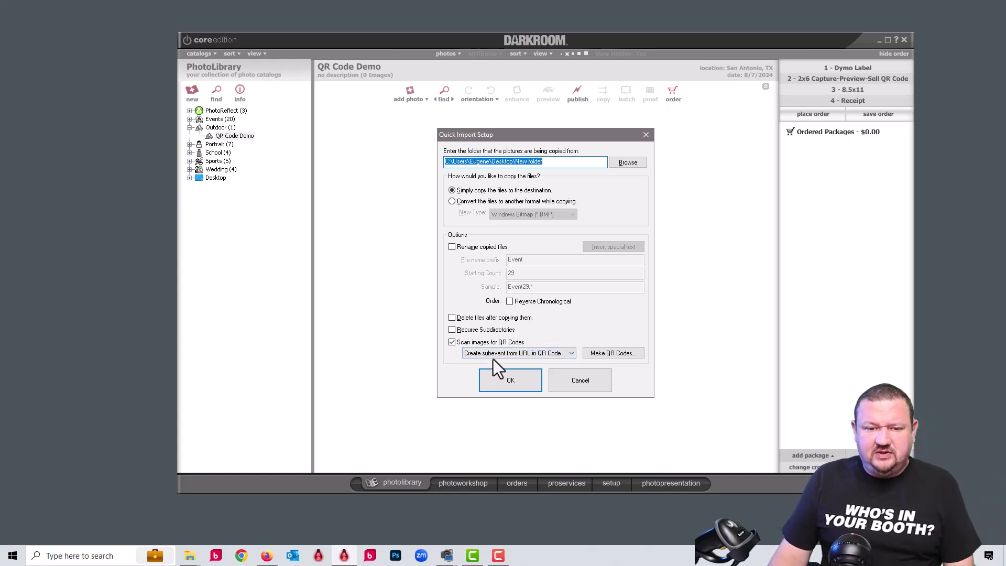
{"action": "left_click", "coordinate": [498, 355]}
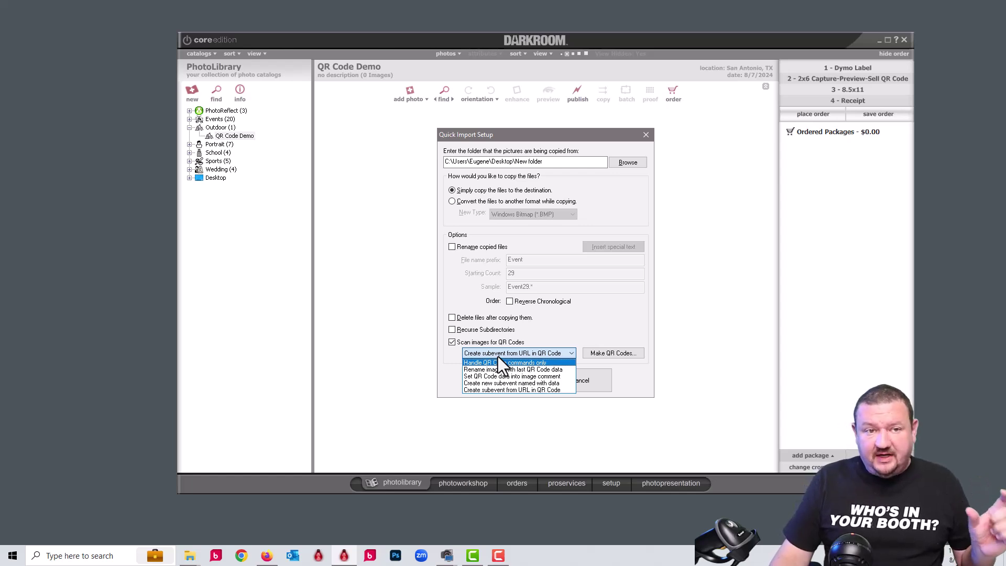
{"action": "key", "text": "Down"}
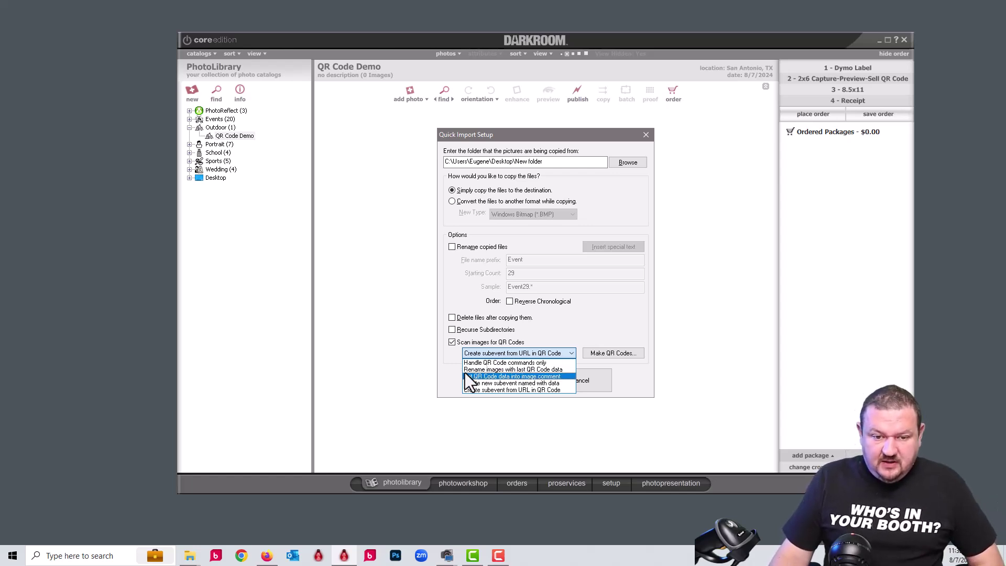
{"action": "key", "text": "Down"}
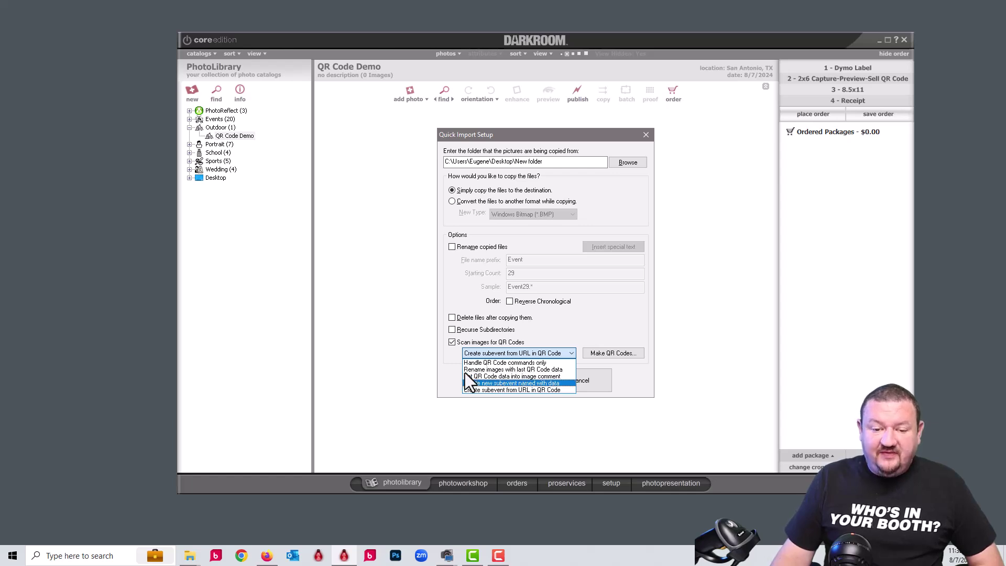
{"action": "key", "text": "Up"}
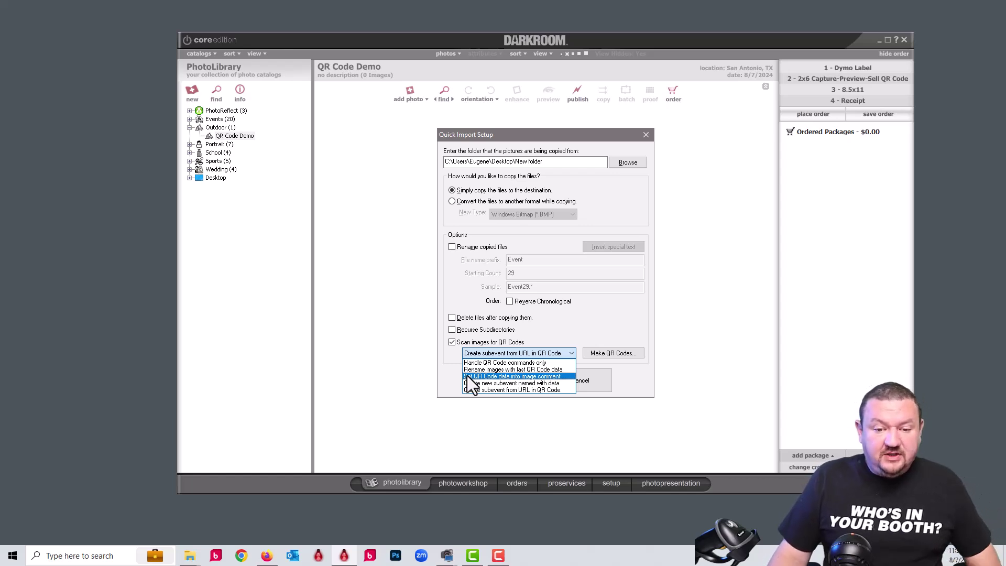
{"action": "left_click", "coordinate": [479, 390]}
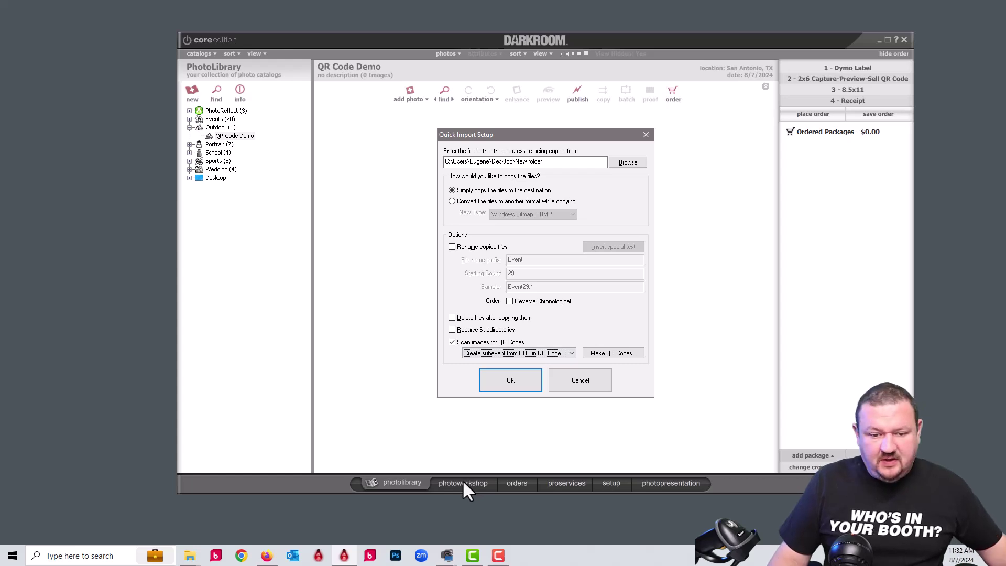
- Confirm the quick import settings, move to the PhotoWorkshop, and capture three photos via File Explorer
{"action": "left_click", "coordinate": [498, 380]}
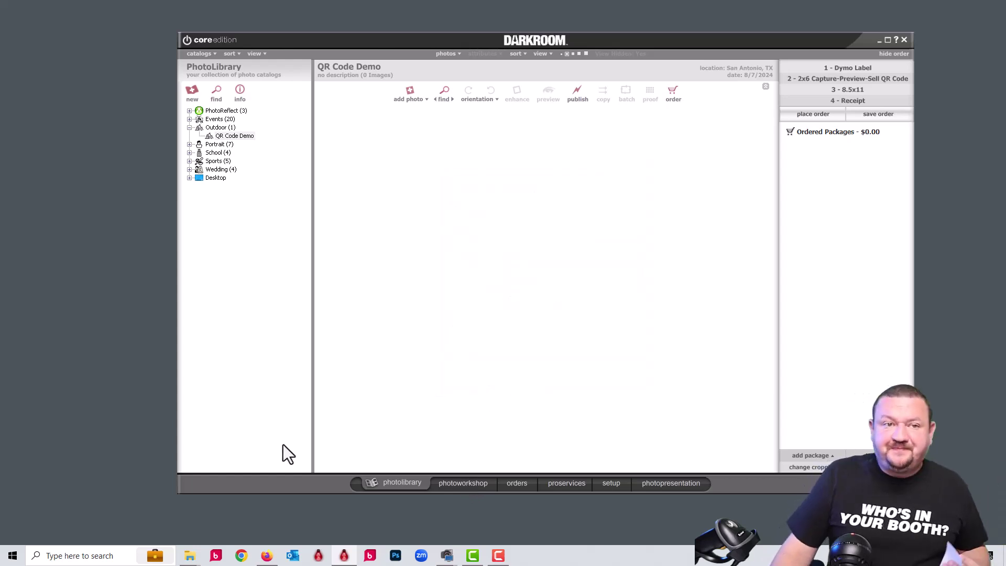
{"action": "left_click", "coordinate": [478, 483]}
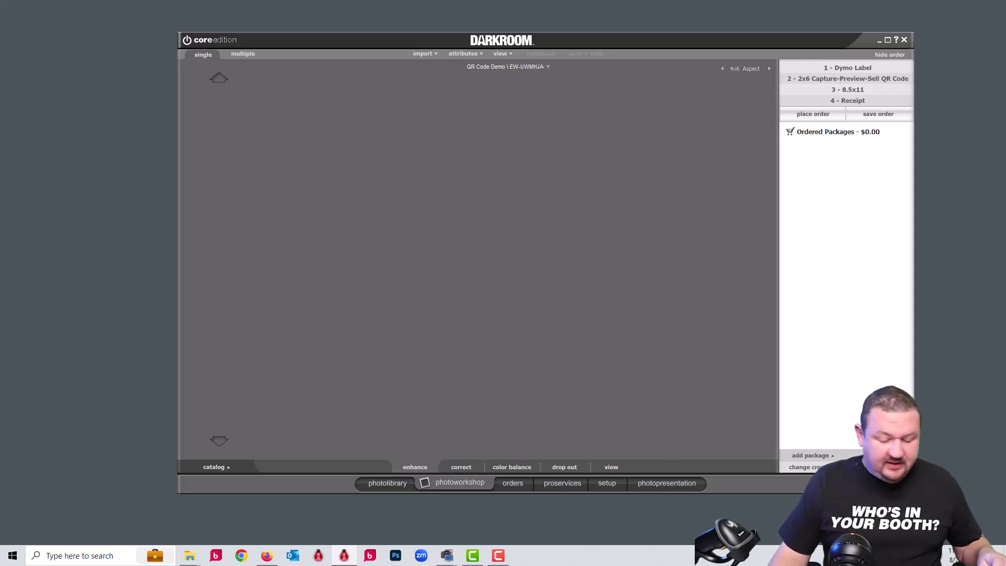
{"action": "key", "text": "super+e"}
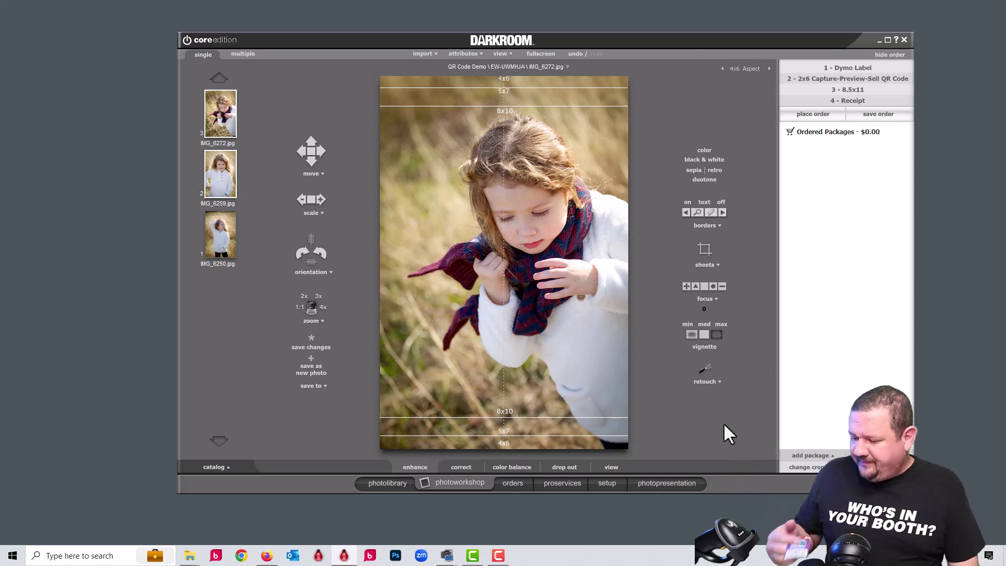
- Scan the EW-OXJQ5C QR card and capture three photos of the boy via File Explorer
{"action": "type", "text": "EW-OXJQ5C"}
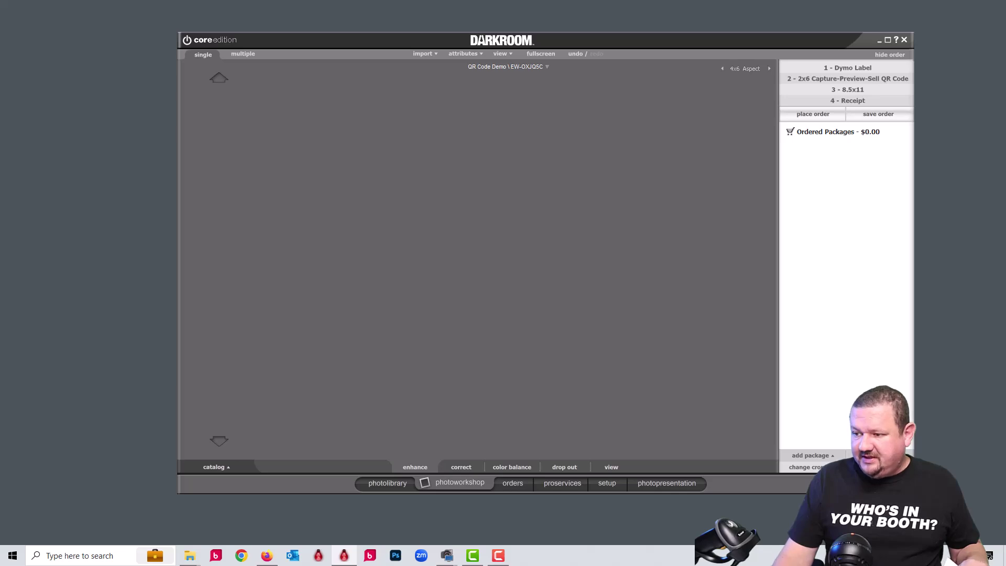
{"action": "key", "text": "super+e"}
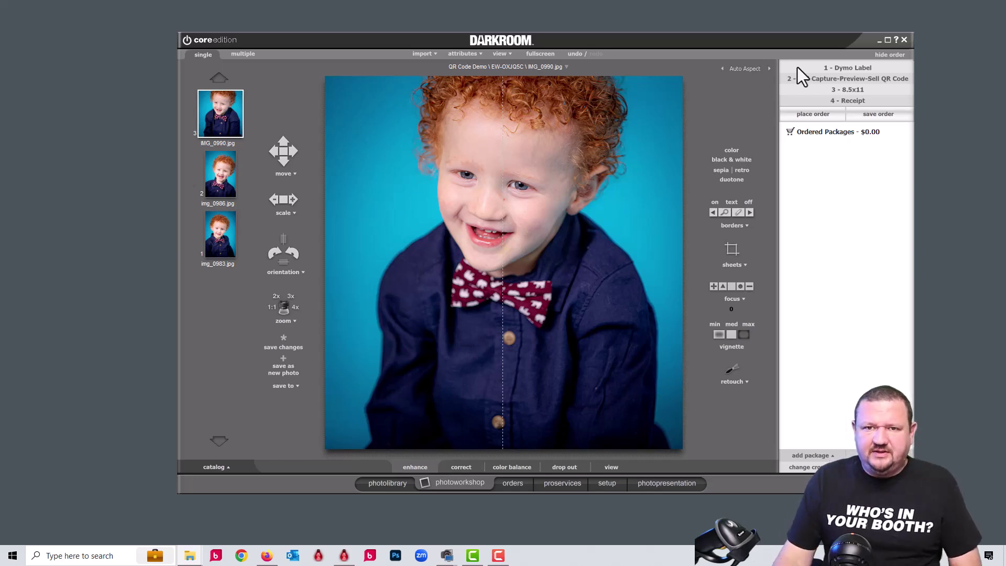
- Rescan EW-UWMHJA, capture a fourth photo into it, and view the catalogs in the PhotoLibrary
{"action": "left_click", "coordinate": [686, 41]}
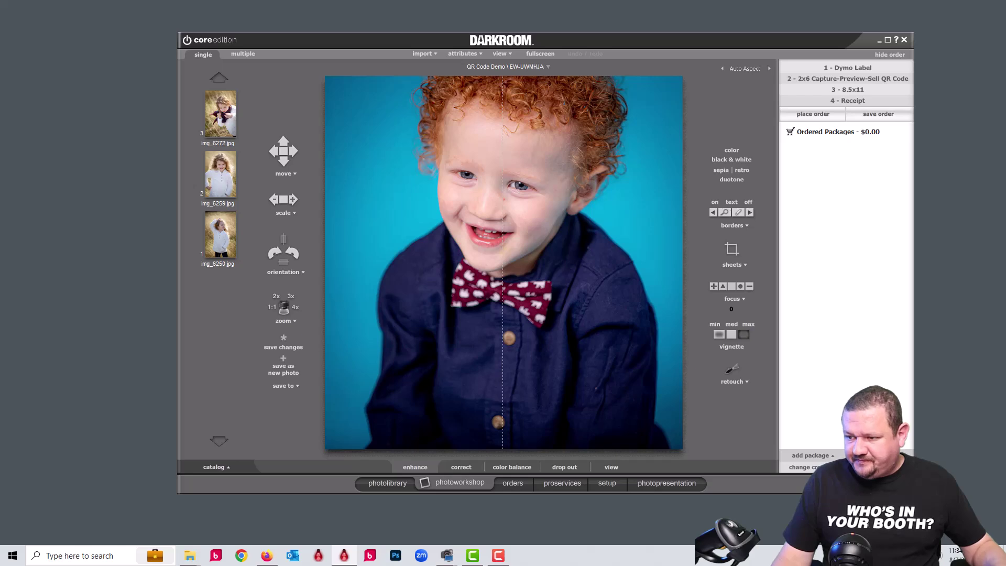
{"action": "key", "text": "alt+Tab"}
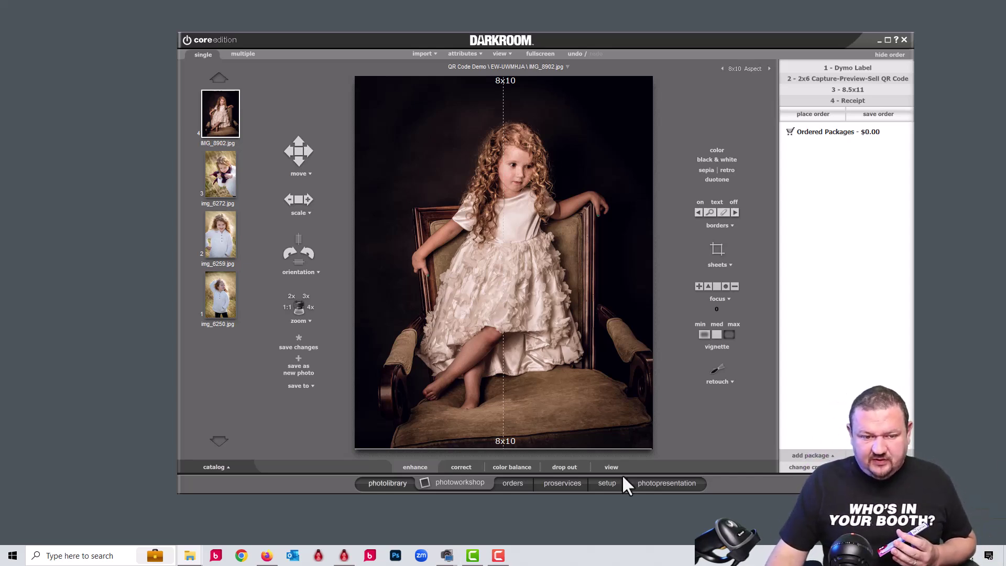
{"action": "left_click", "coordinate": [387, 482]}
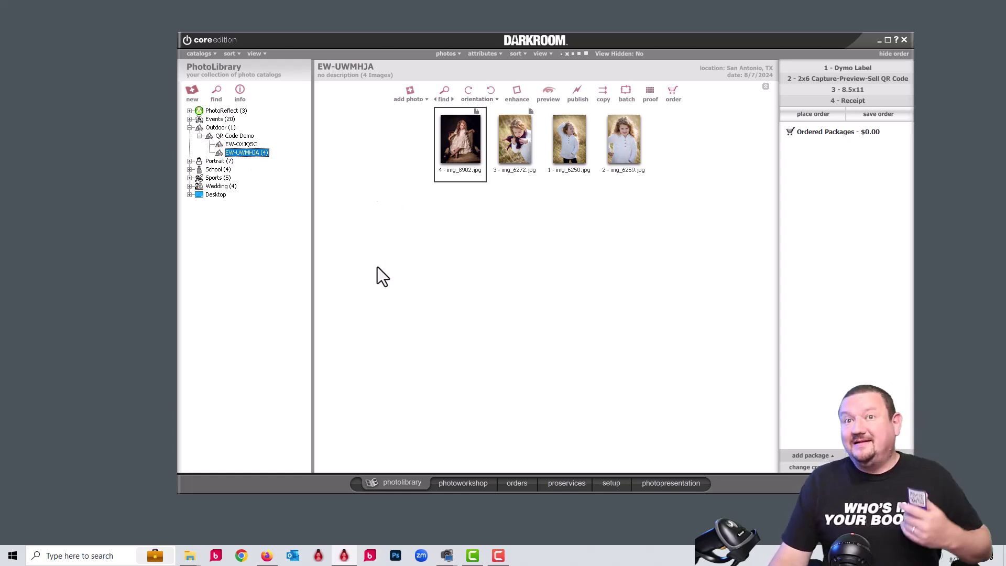
- Open the EW-OXJQ5C sub-catalog under QR Code Demo to show img_0983, img_0986 and img_0990
{"action": "left_click", "coordinate": [242, 146]}
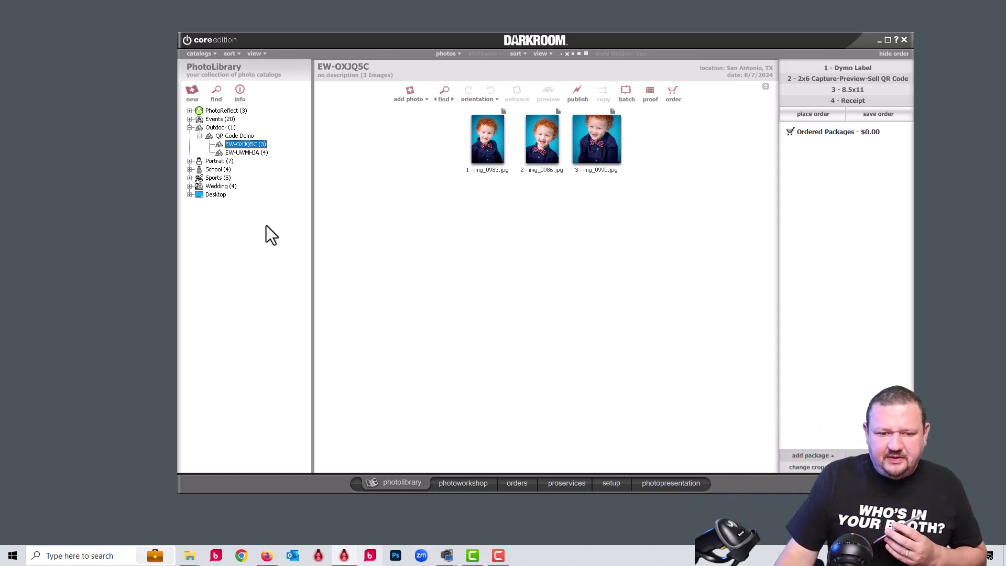
{"action": "left_click", "coordinate": [464, 479]}
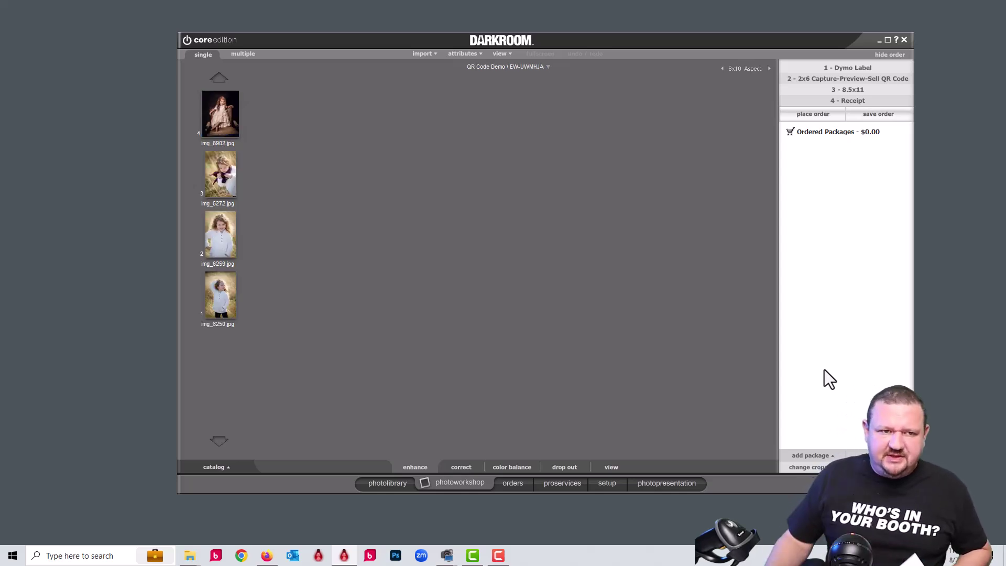
{"action": "left_click", "coordinate": [220, 181]}
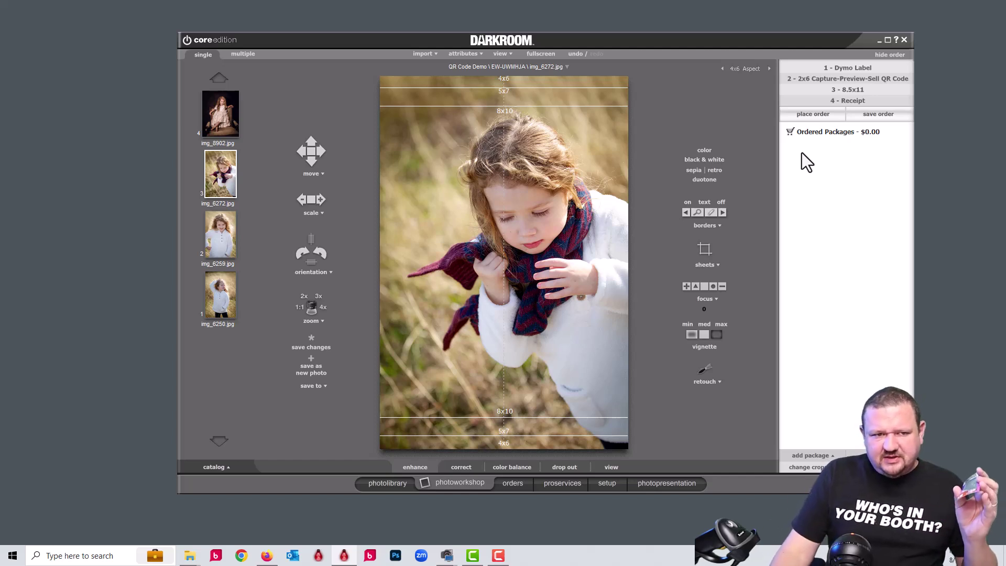
{"action": "left_click", "coordinate": [376, 482]}
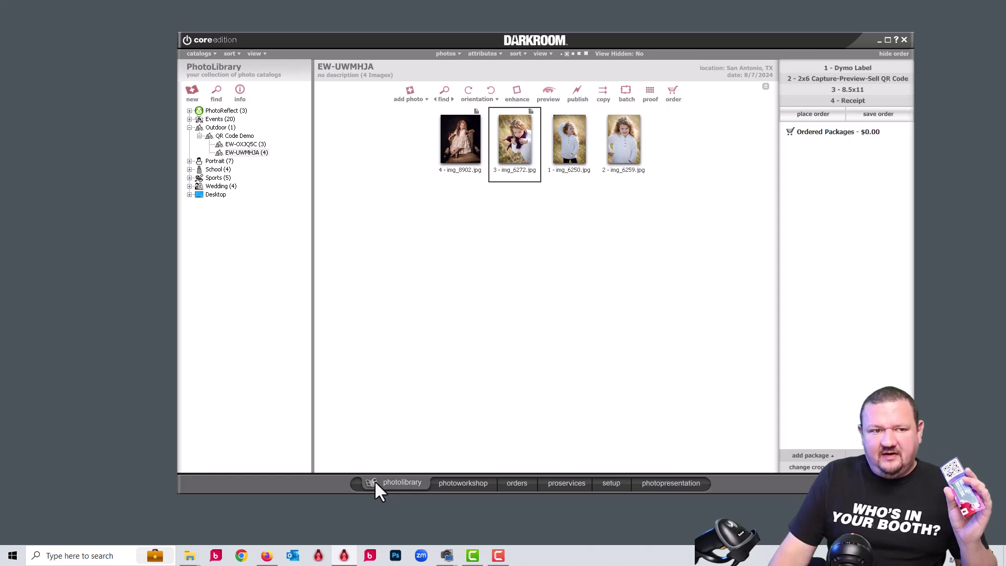
{"action": "left_click", "coordinate": [233, 145]}
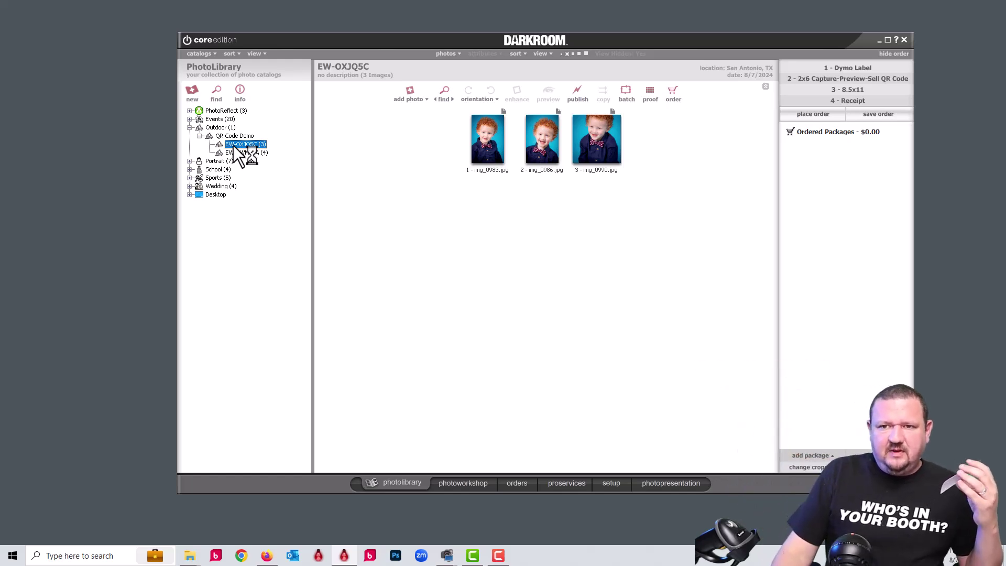
{"action": "left_click", "coordinate": [606, 147]}
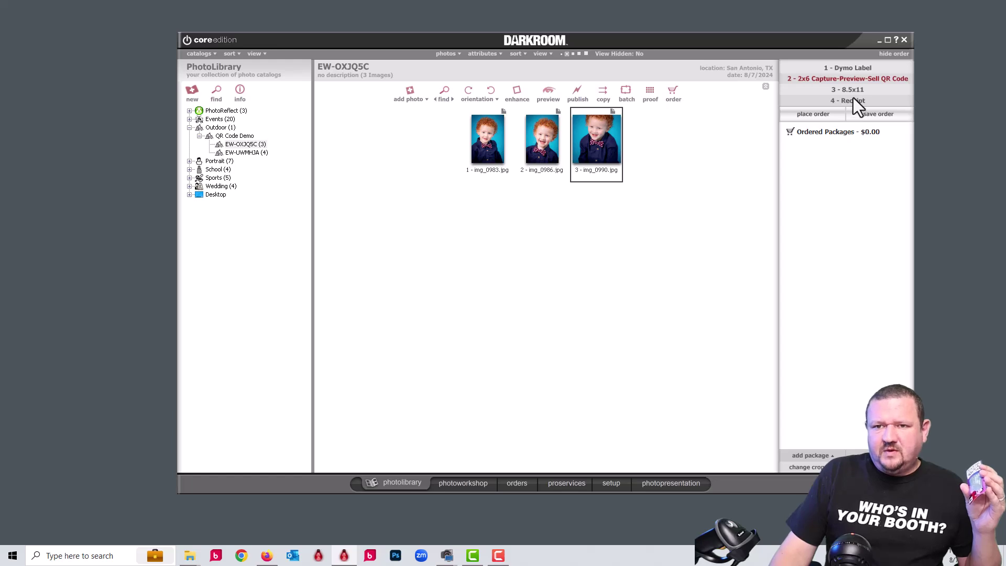
- List the most recent completed orders and open the last EW-UWMHJA order's details
{"action": "left_click", "coordinate": [443, 488]}
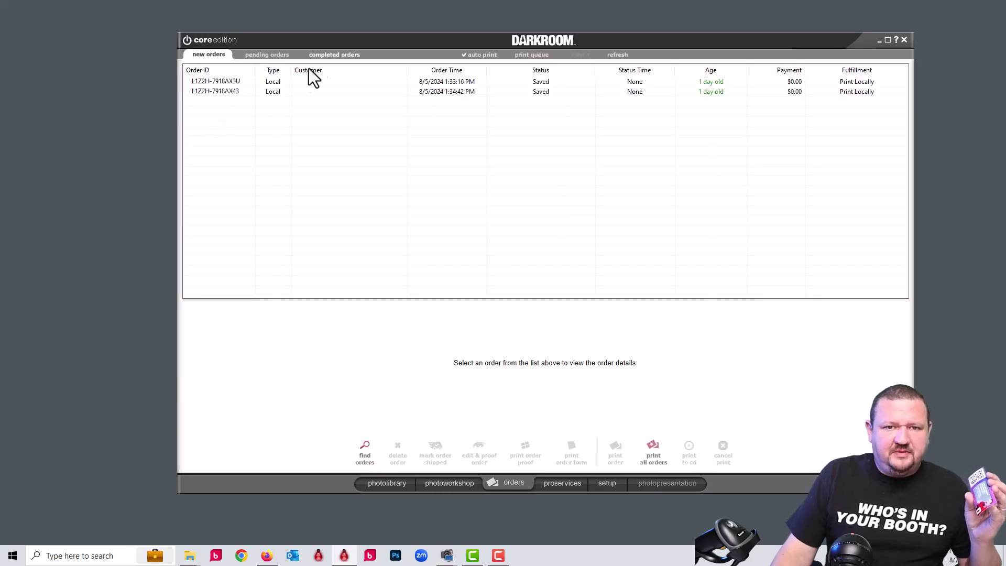
{"action": "left_click", "coordinate": [331, 56]}
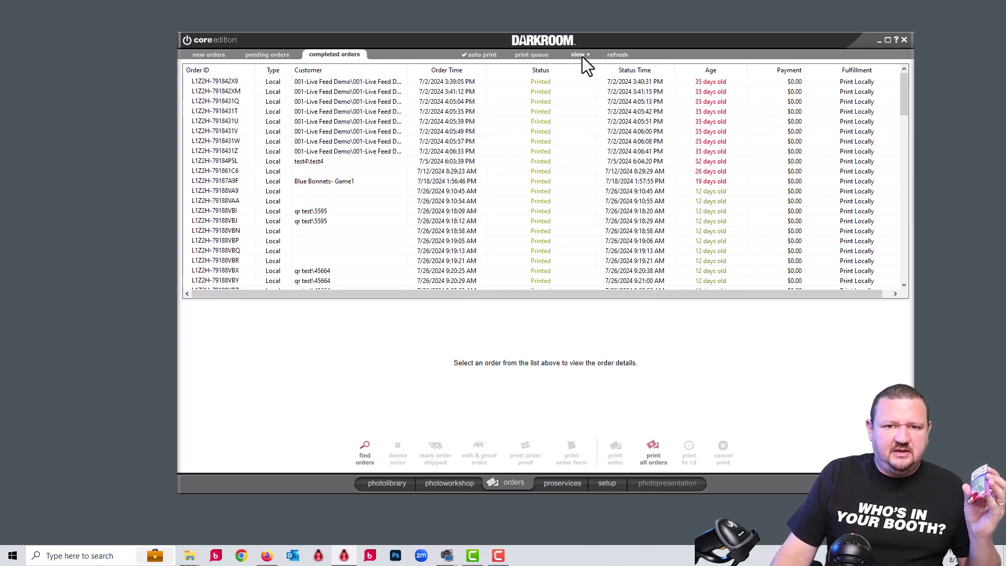
{"action": "left_click", "coordinate": [583, 57]}
{"action": "left_click", "coordinate": [582, 65]}
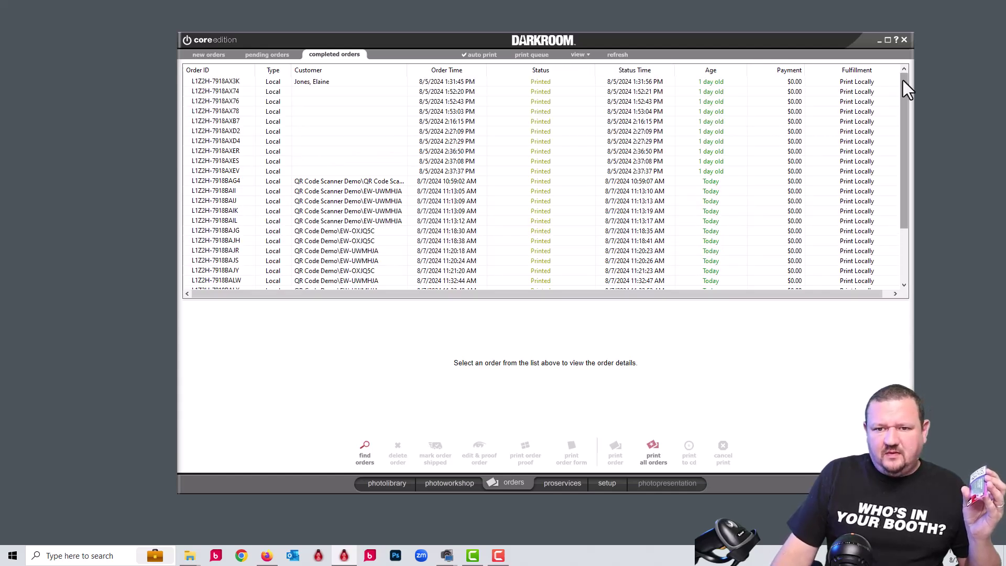
{"action": "left_click_drag", "start_coordinate": [904, 80], "coordinate": [901, 216]}
{"action": "left_click", "coordinate": [372, 262]}
{"action": "left_click", "coordinate": [343, 274]}
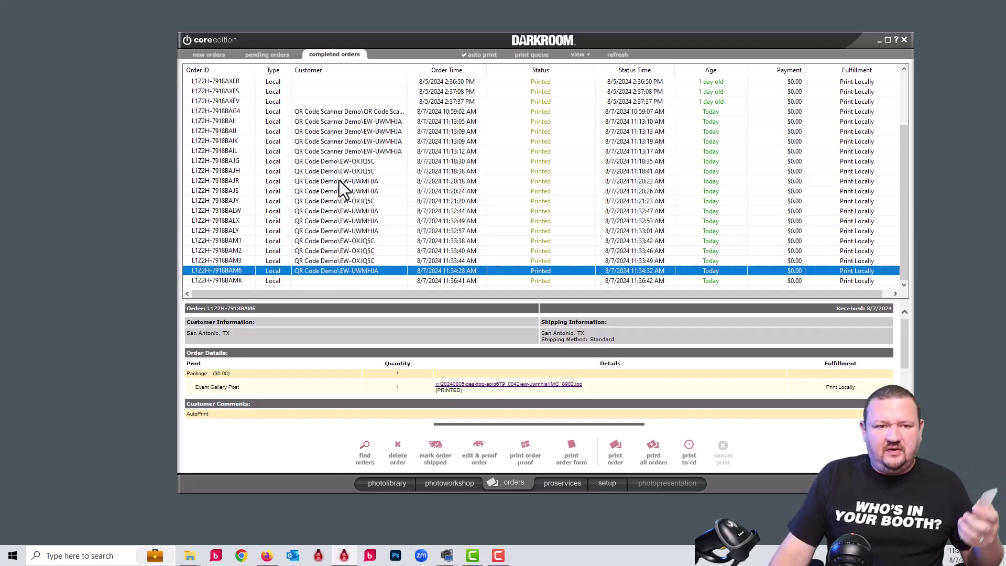
- Select all twelve QR Code Demo orders and bring up their context menu
{"action": "left_click", "coordinate": [342, 161], "text": "shift"}
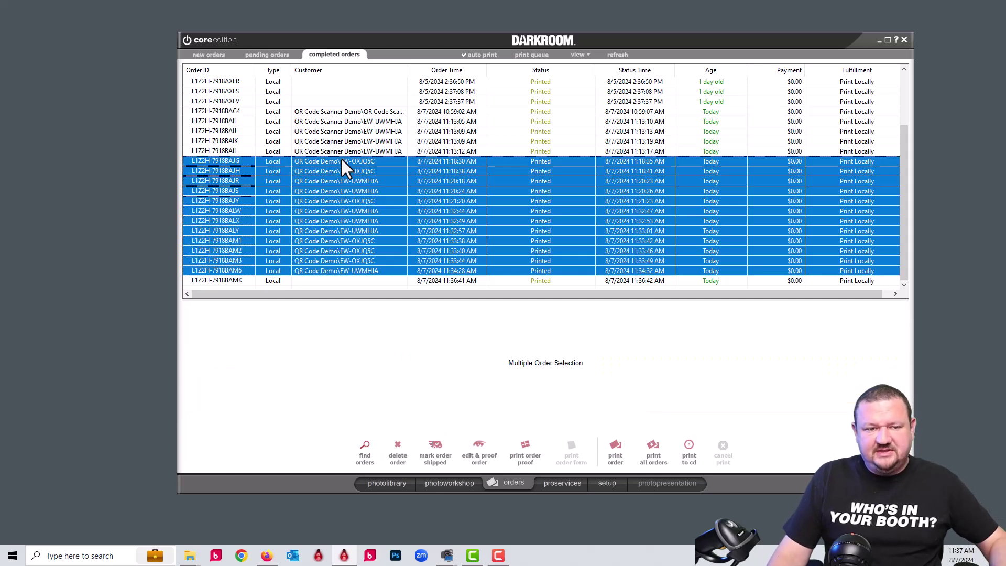
{"action": "right_click", "coordinate": [340, 167]}
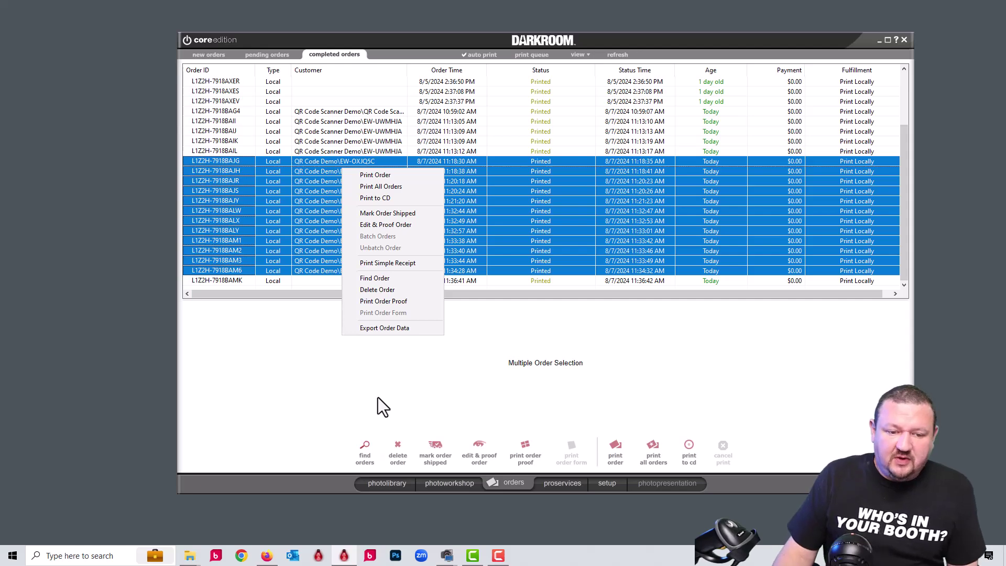
- Return to the PhotoLibrary showing the EW-OXJQ5C group's three photos
{"action": "left_click", "coordinate": [399, 483]}
{"action": "left_click", "coordinate": [399, 483]}
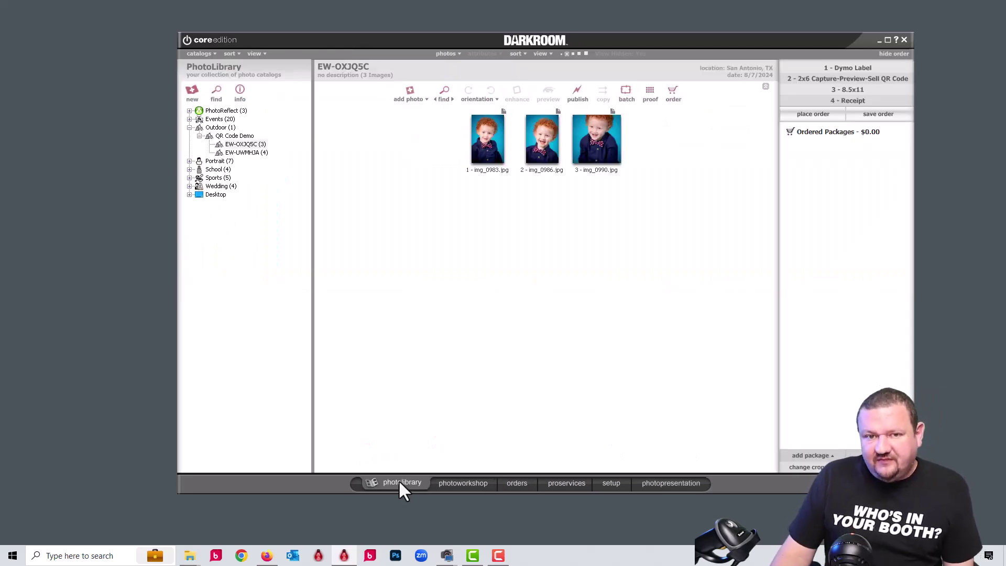